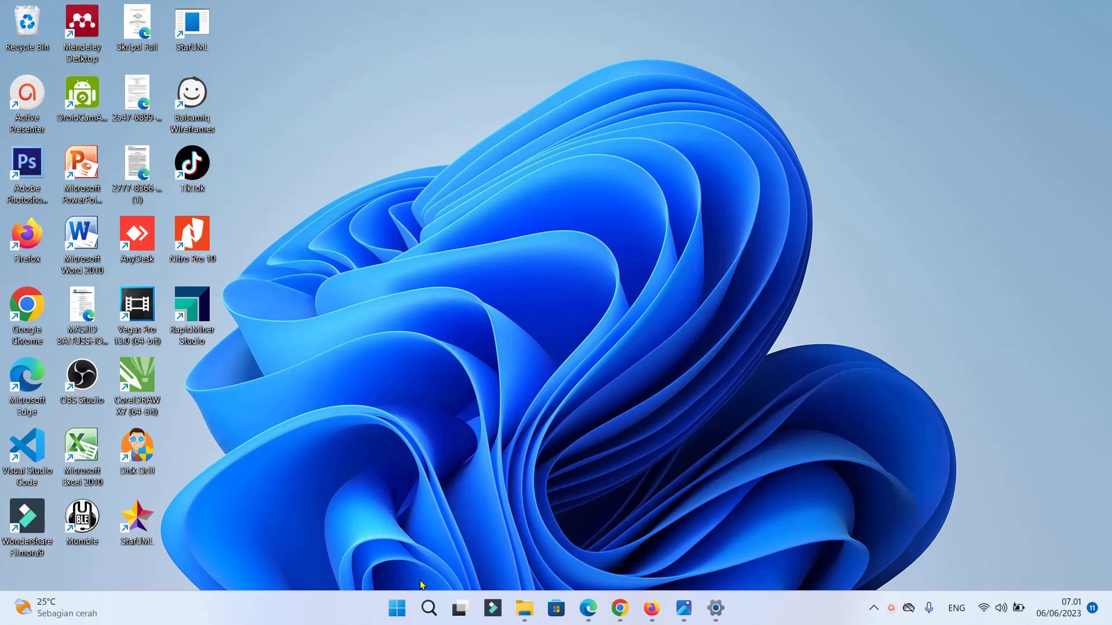
Step: Search Windows for the Zoom app, launch it and close its window
mouse_move(429, 616)
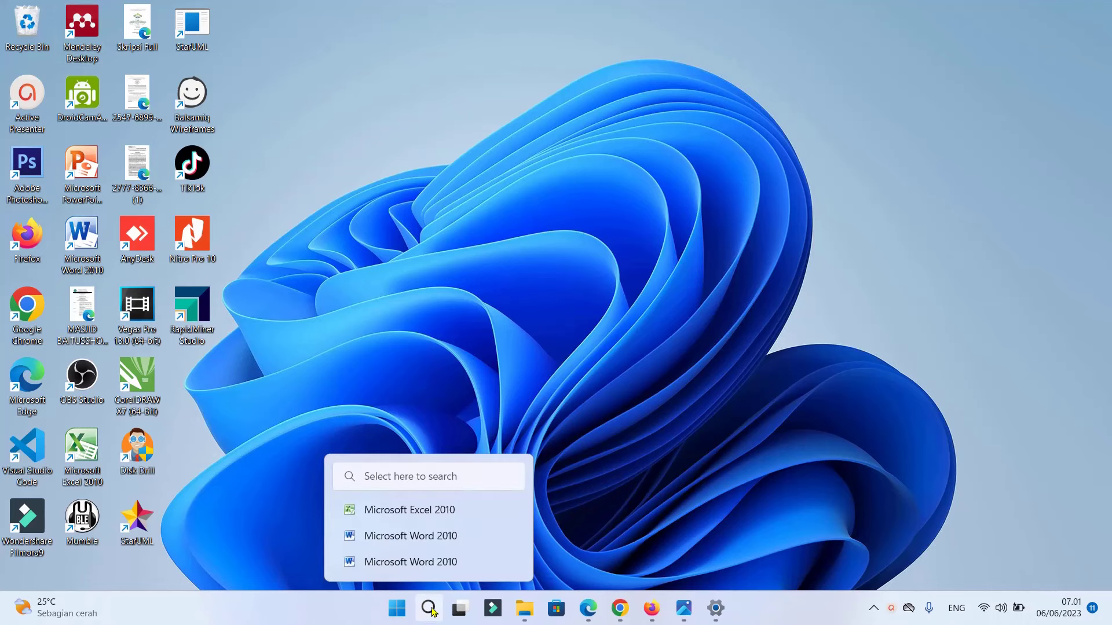
click(430, 611)
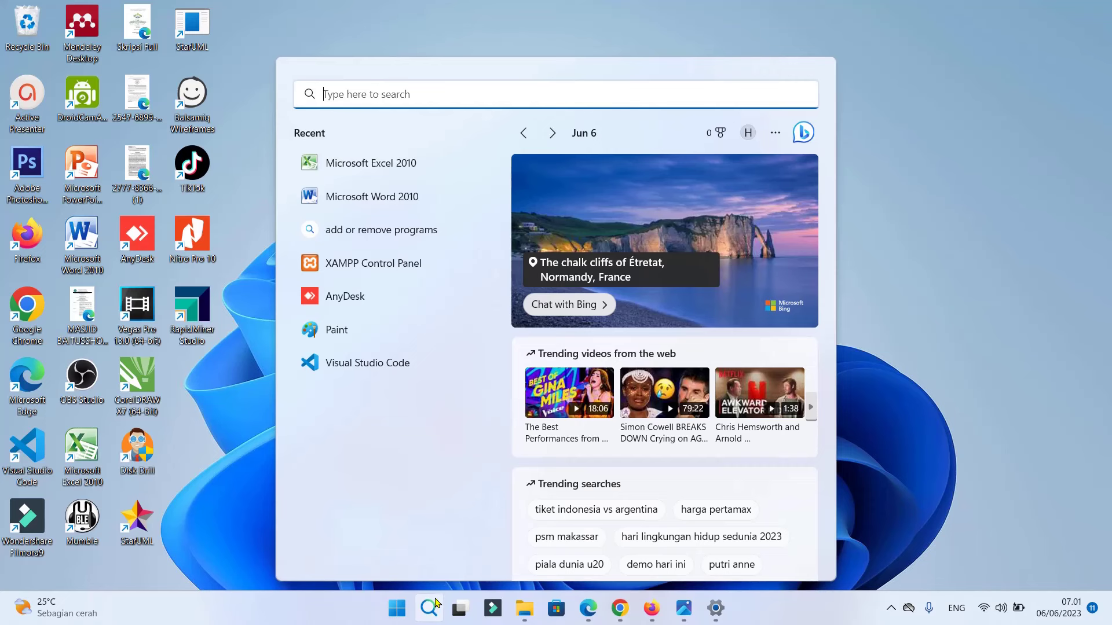
text(zo)
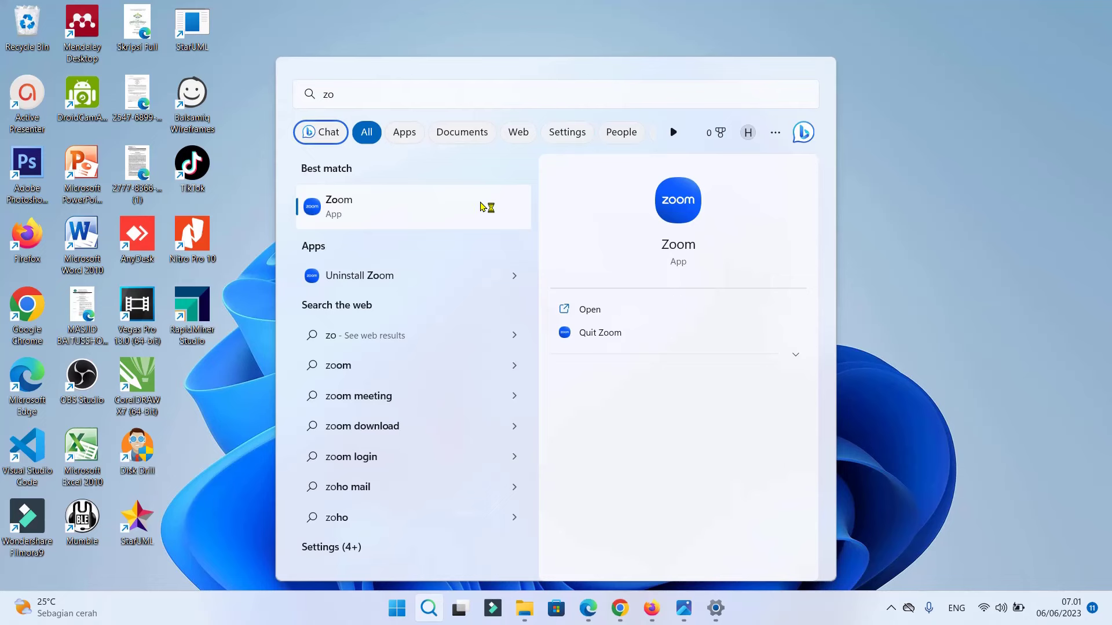
click(901, 165)
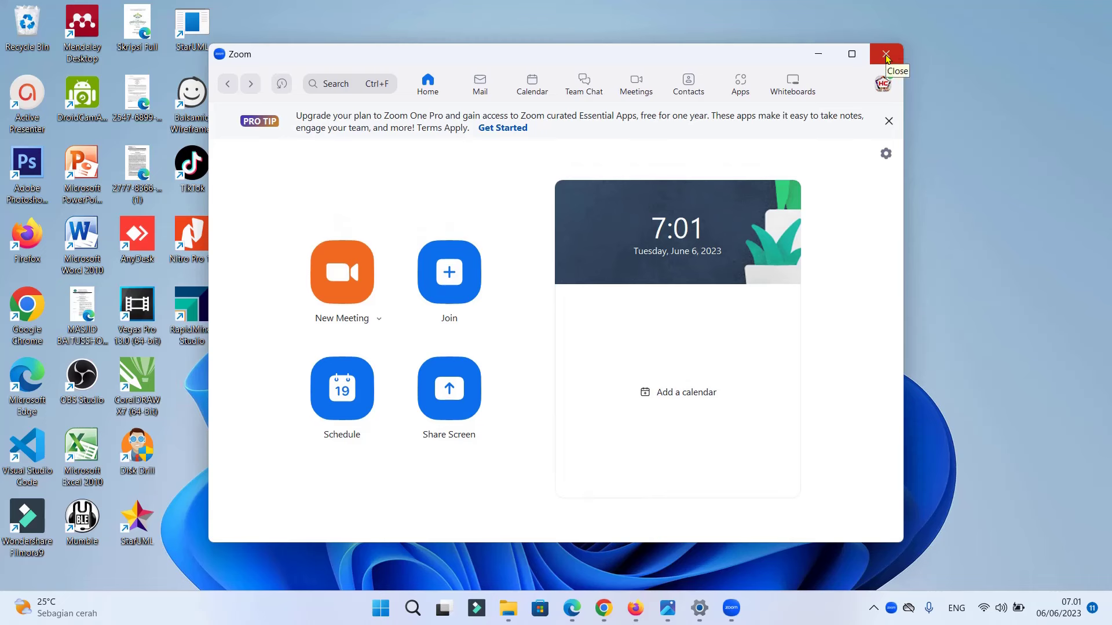
click(887, 58)
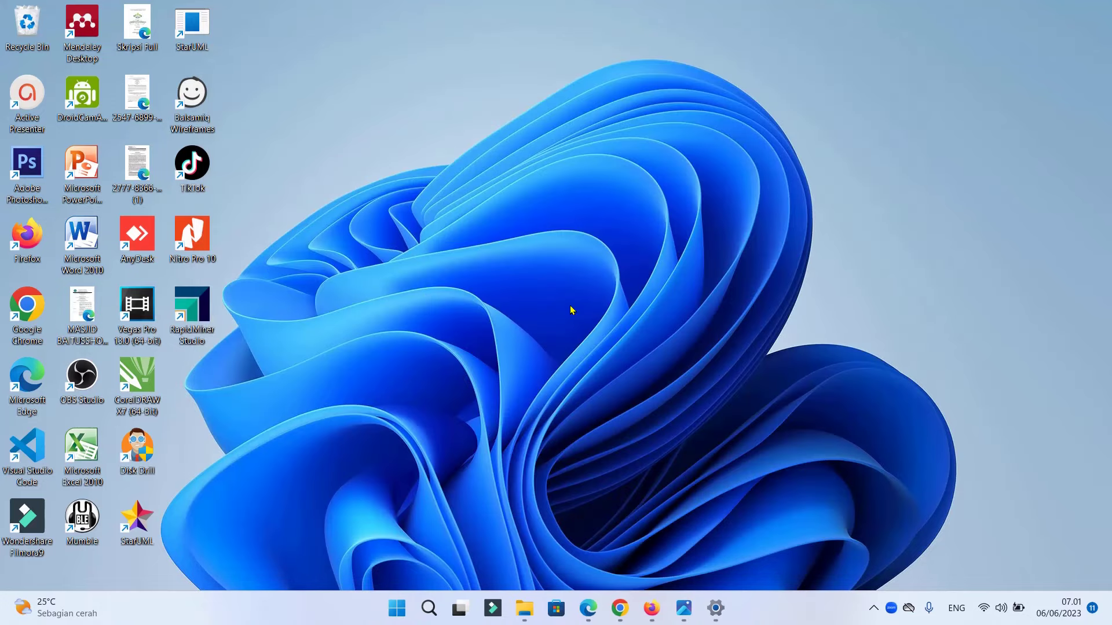
right_click(488, 287)
click(473, 258)
Step: Search Windows for "zoom", pin the Zoom app to Start and check it among the pinned apps
click(428, 612)
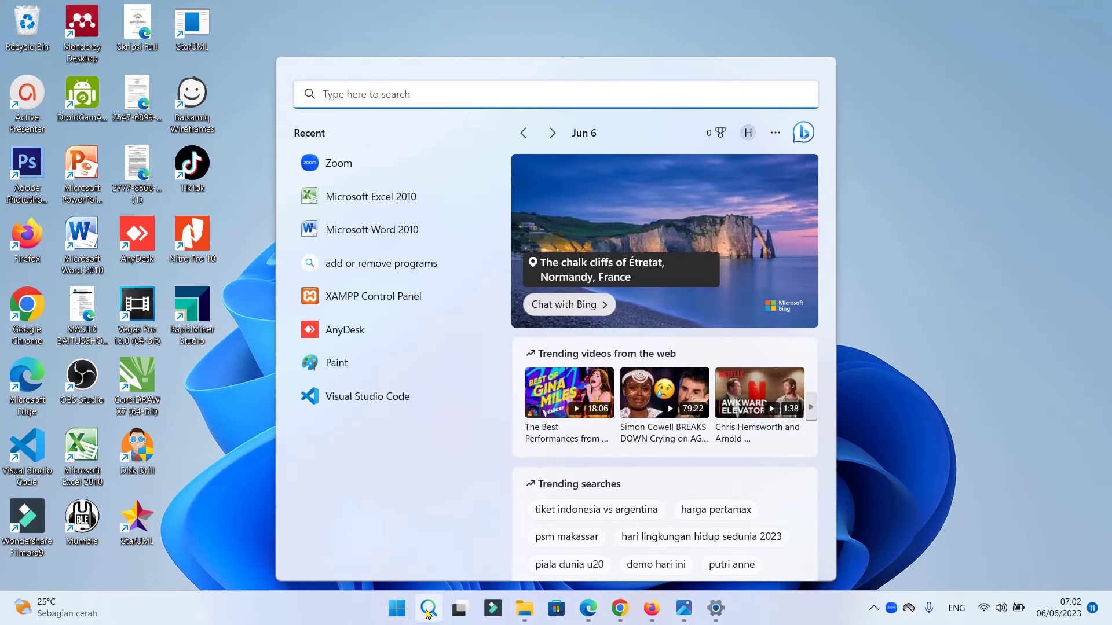
text(zoom)
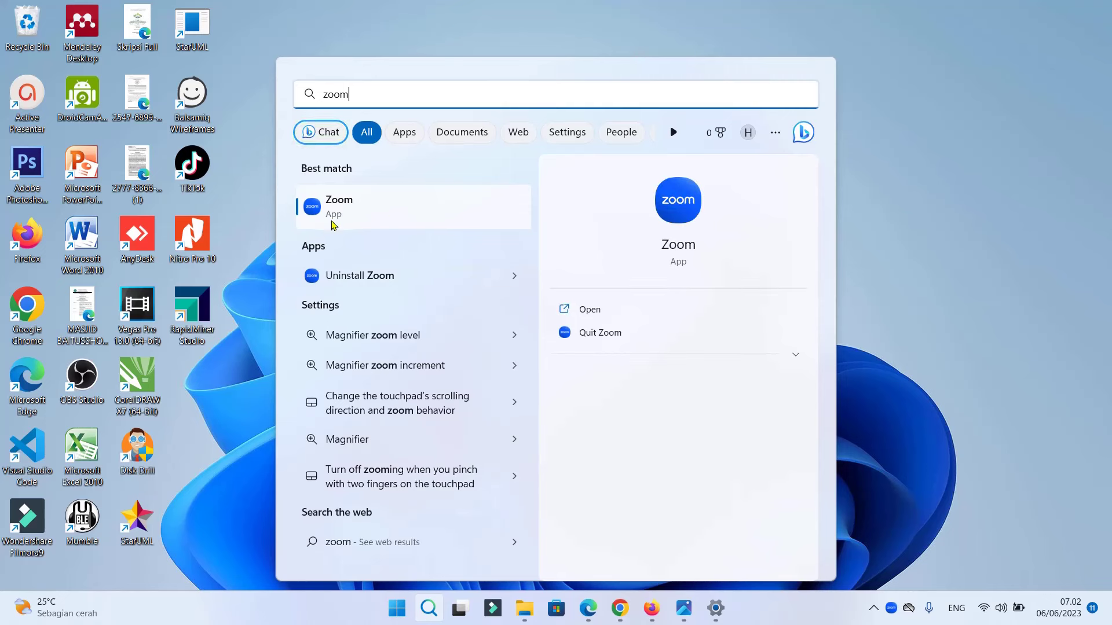
click(392, 212)
right_click(391, 212)
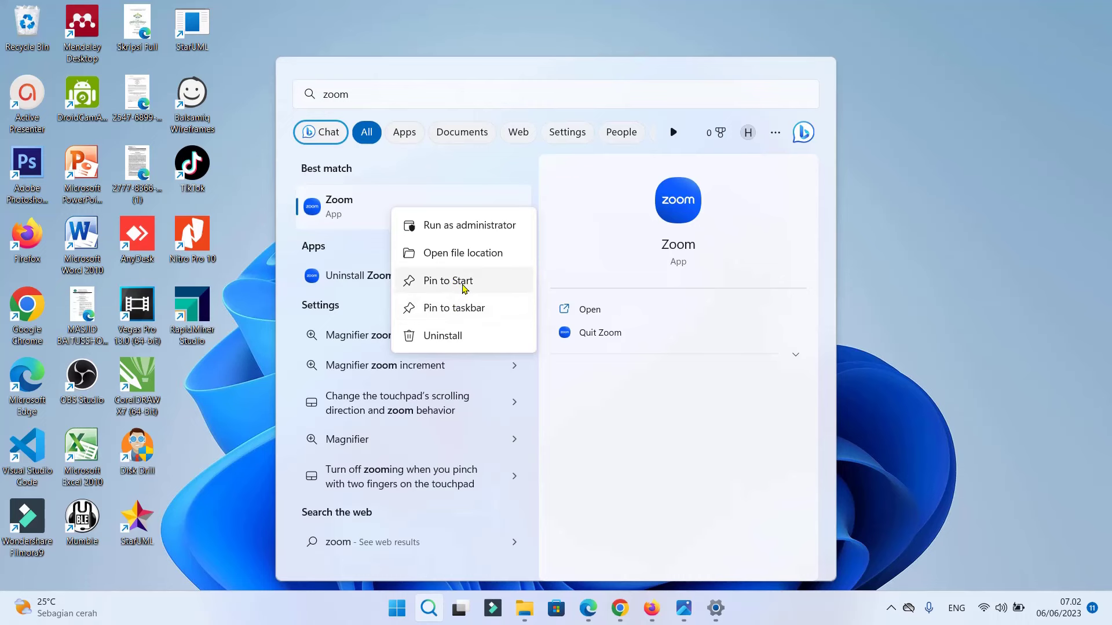
click(467, 283)
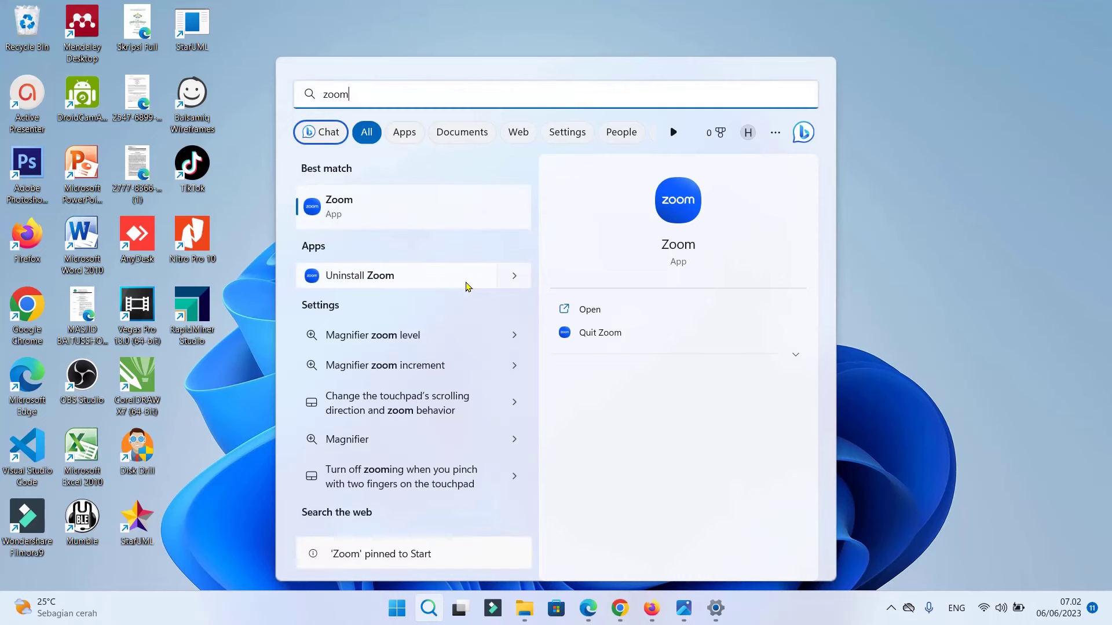
click(1016, 296)
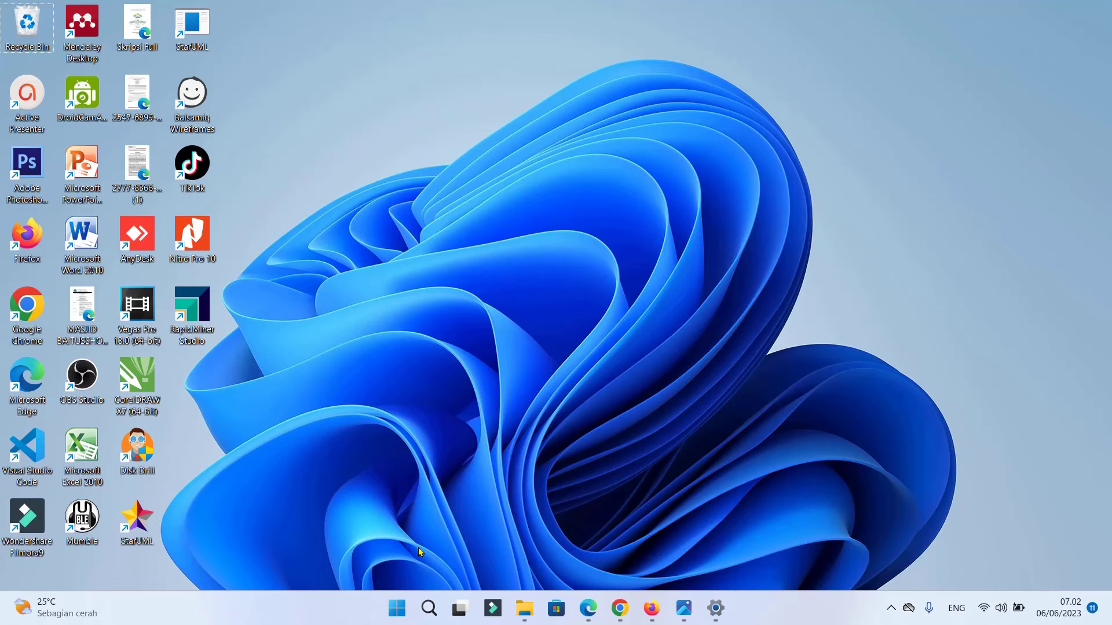
click(400, 611)
scroll(442, 218, down, 1)
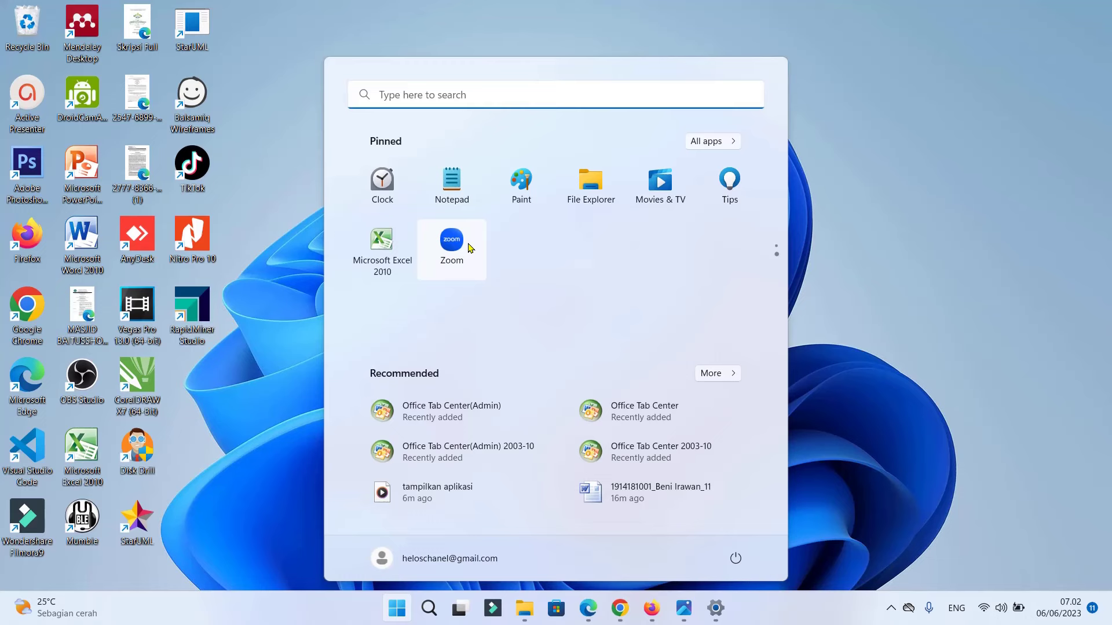
click(958, 223)
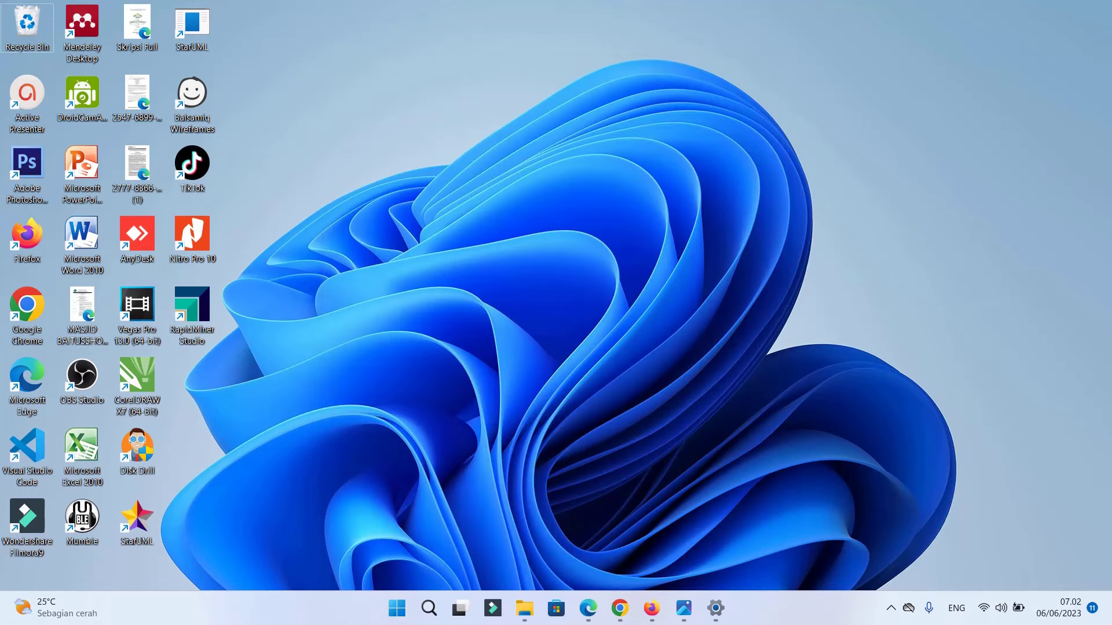
Step: Pin Zoom to the taskbar from the recent apps in Windows search
click(429, 608)
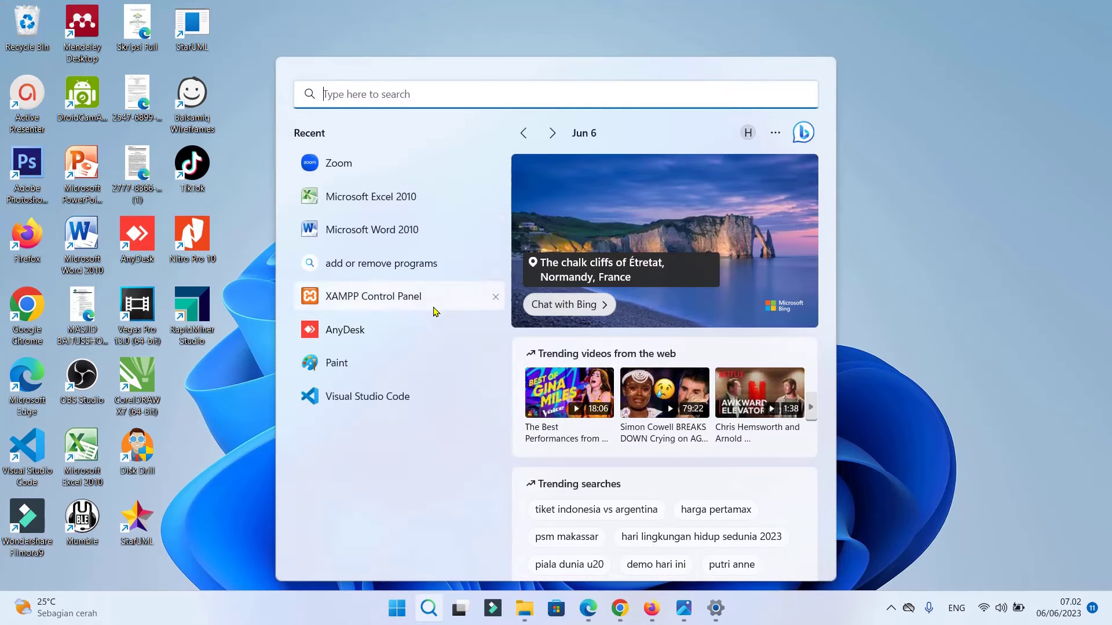
right_click(416, 163)
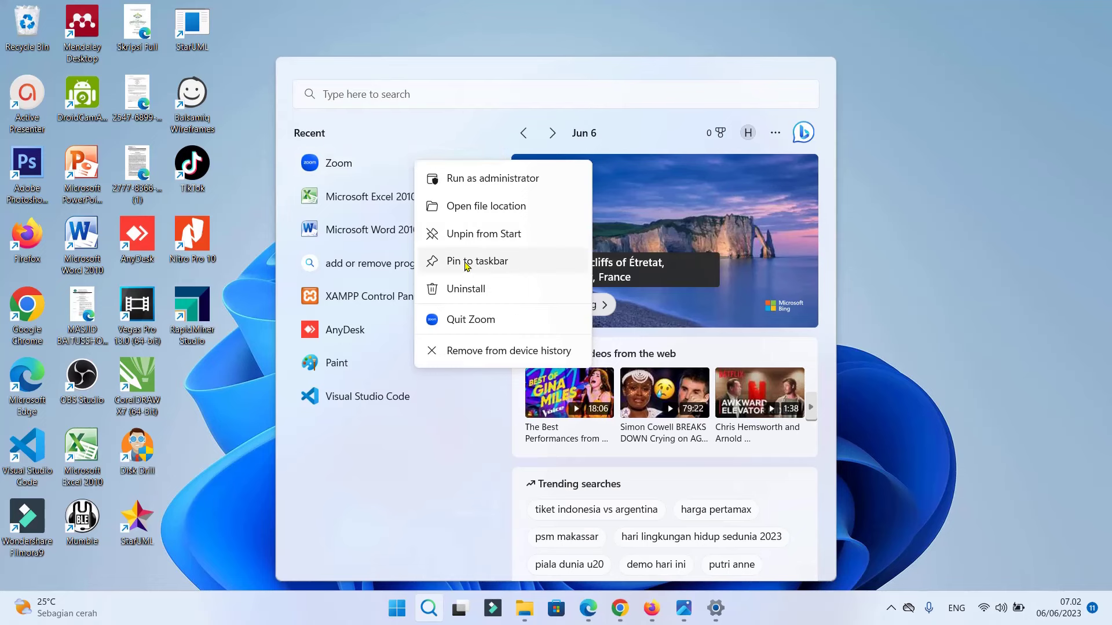
click(466, 262)
click(933, 265)
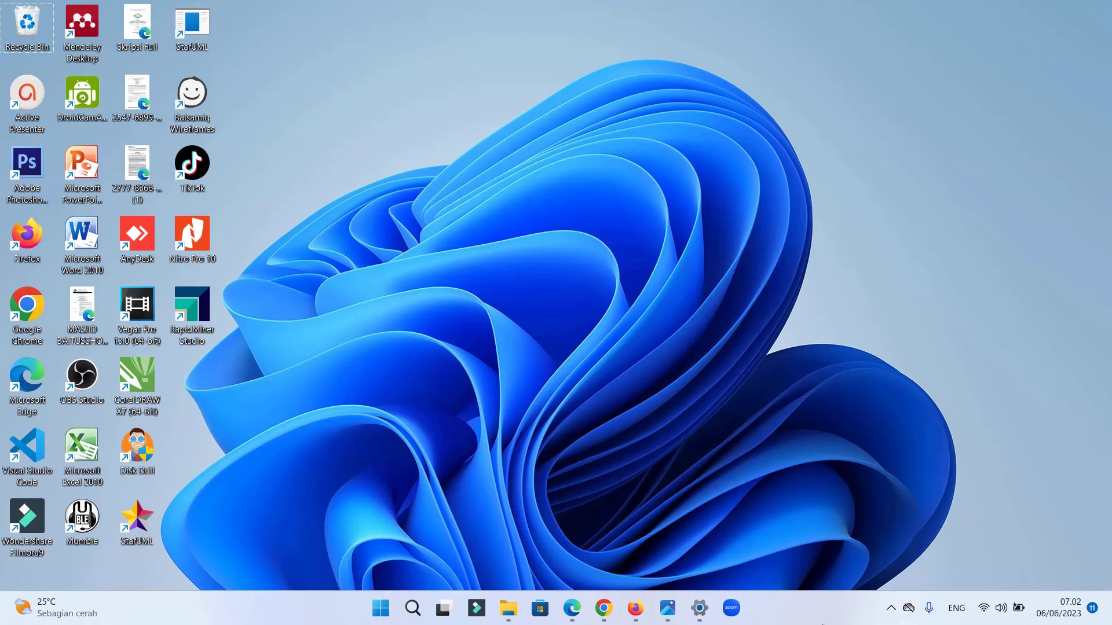
Step: Open the file location of the Zoom app from the recent apps in Windows search
click(412, 609)
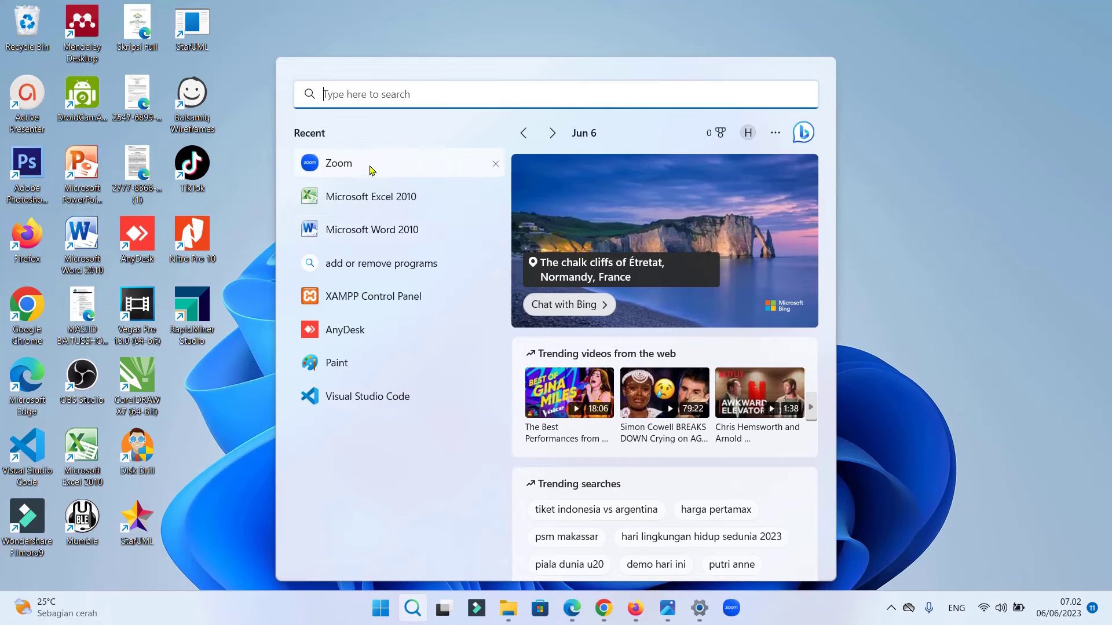
right_click(371, 170)
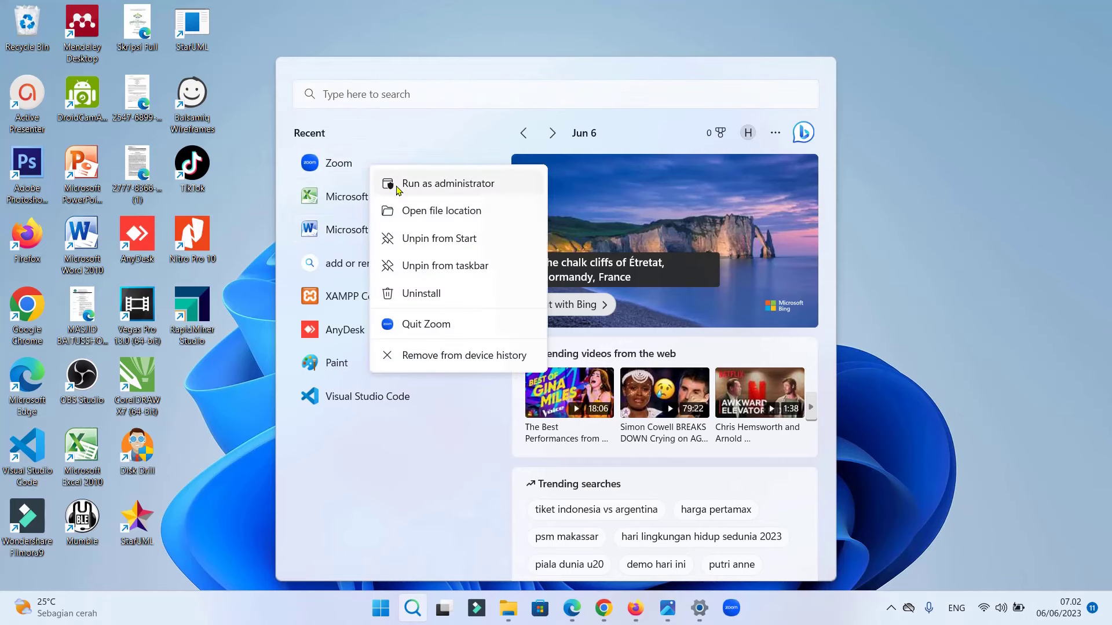
click(421, 213)
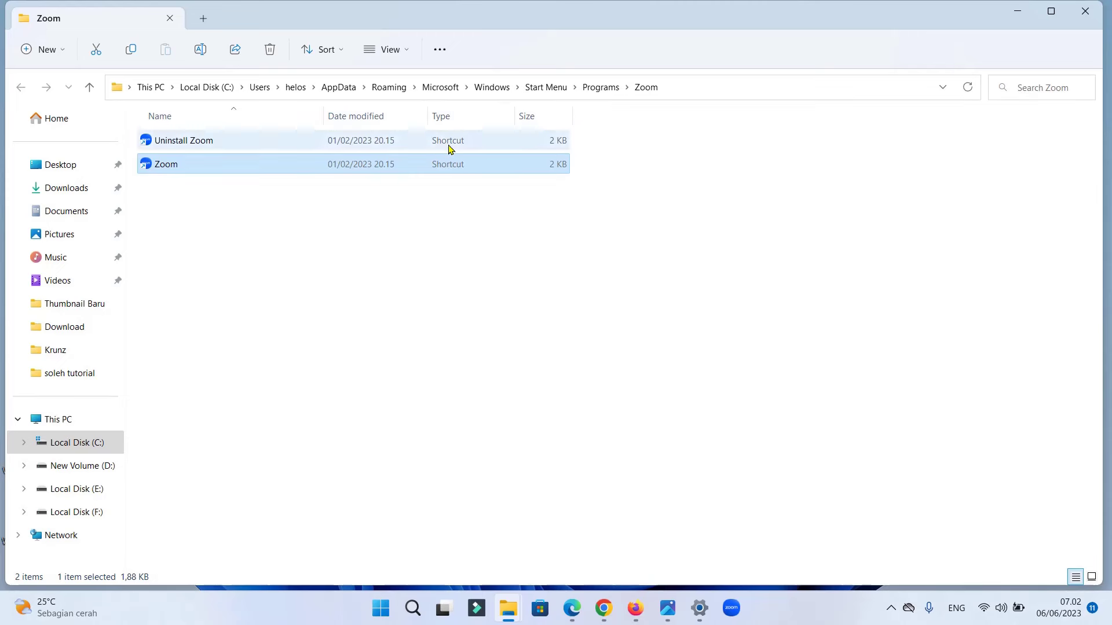
Step: Send the Zoom shortcut to the desktop and place the new icon directly below RapidMiner Studio
right_click(219, 167)
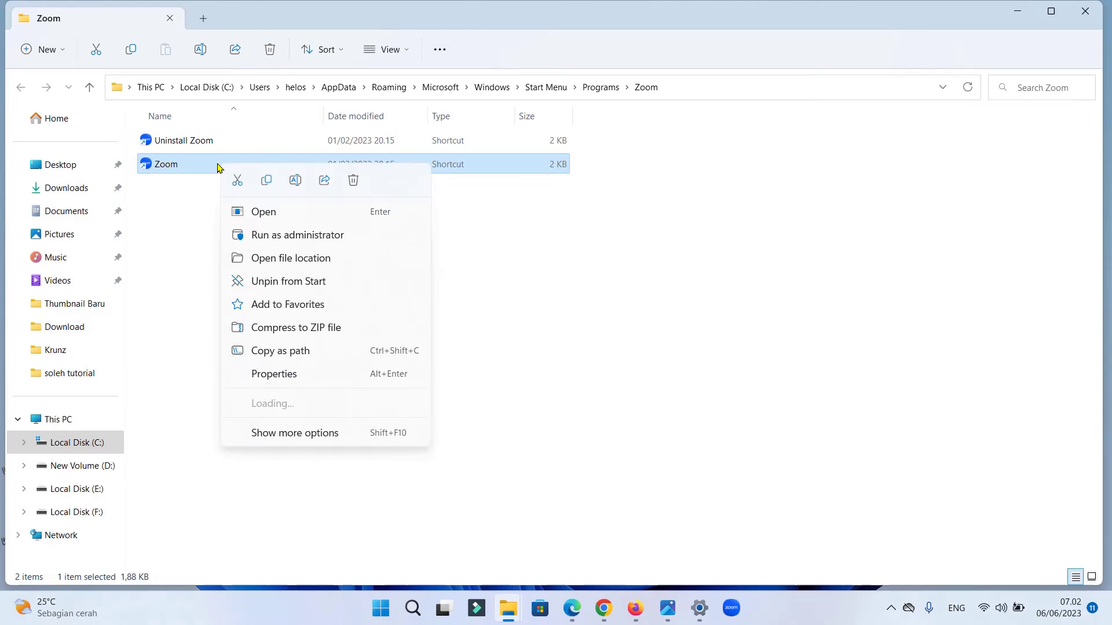
click(287, 436)
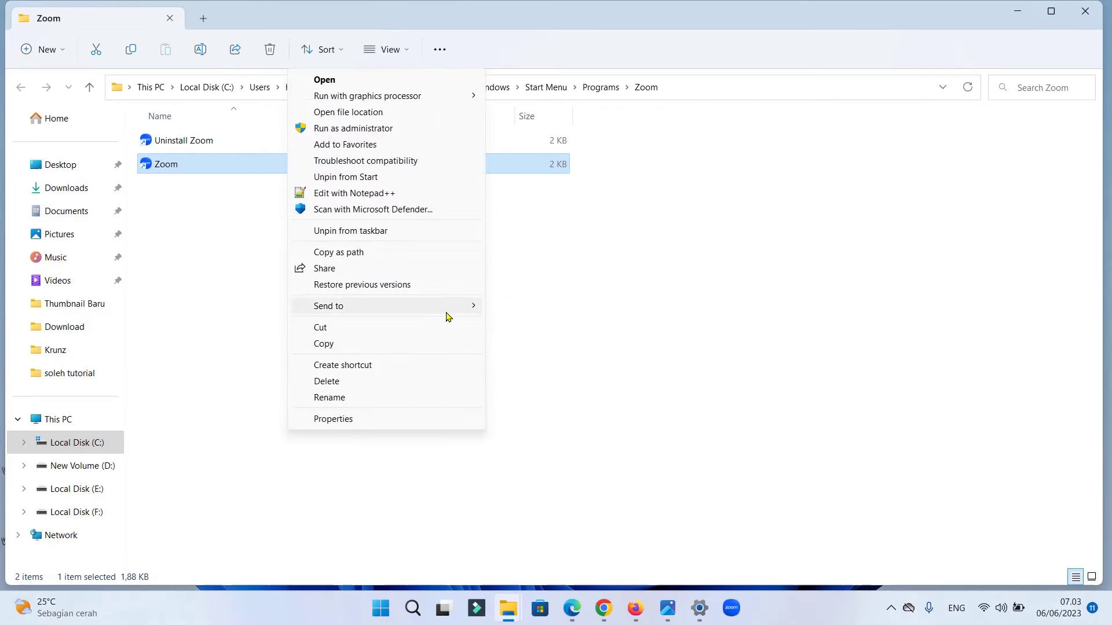
mouse_move(454, 310)
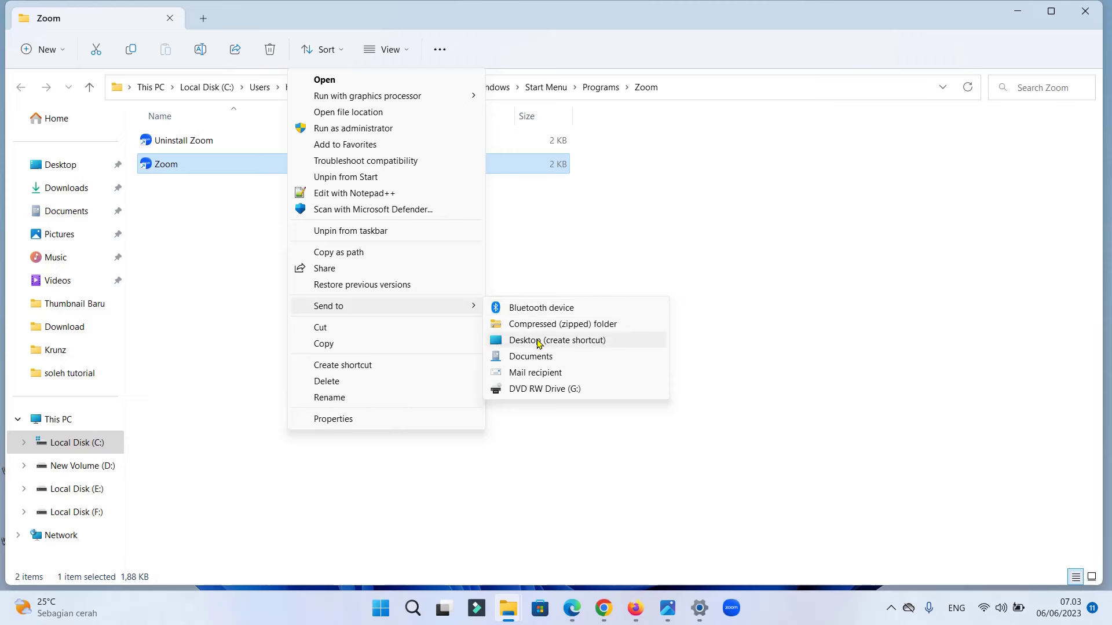
click(574, 342)
key(super+d)
drag(575, 241, 194, 379)
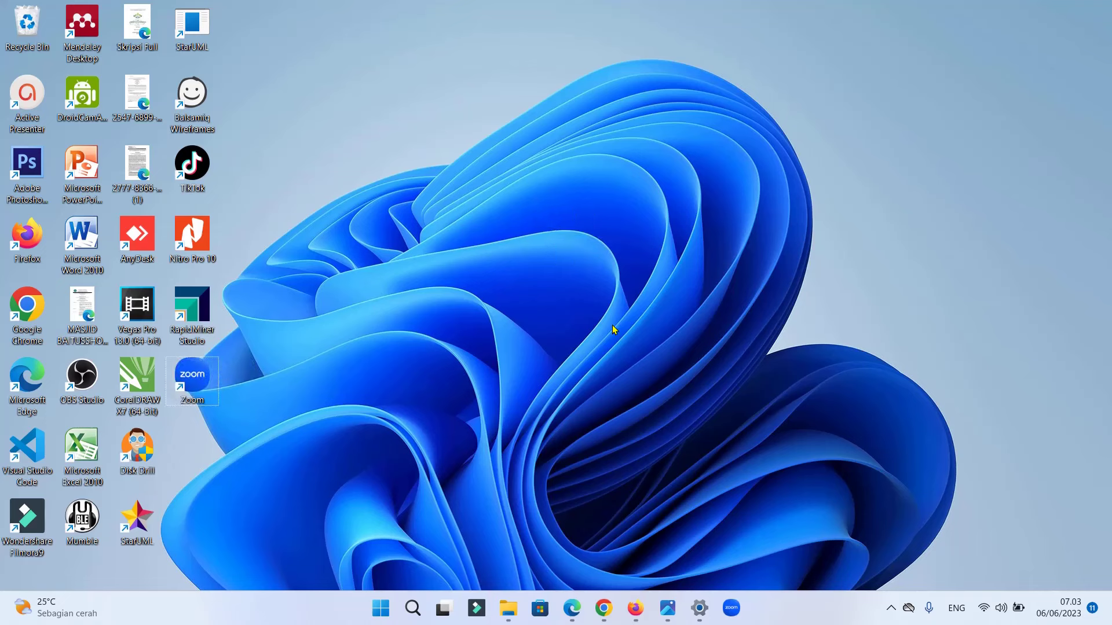
Step: Unpin Zoom from the taskbar and from Start
right_click(732, 610)
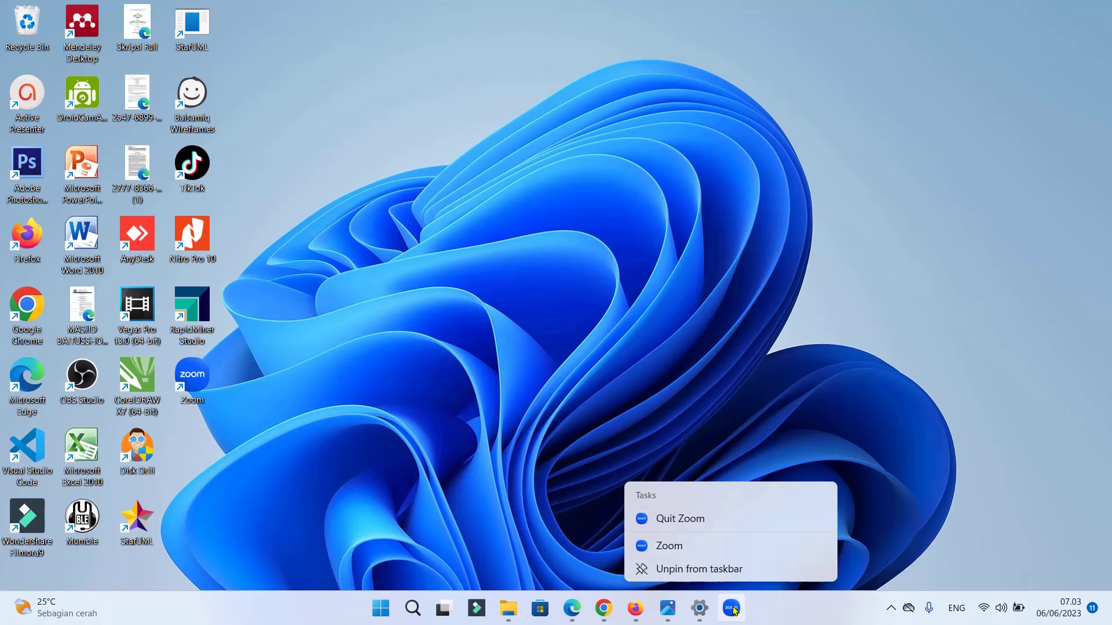
click(688, 573)
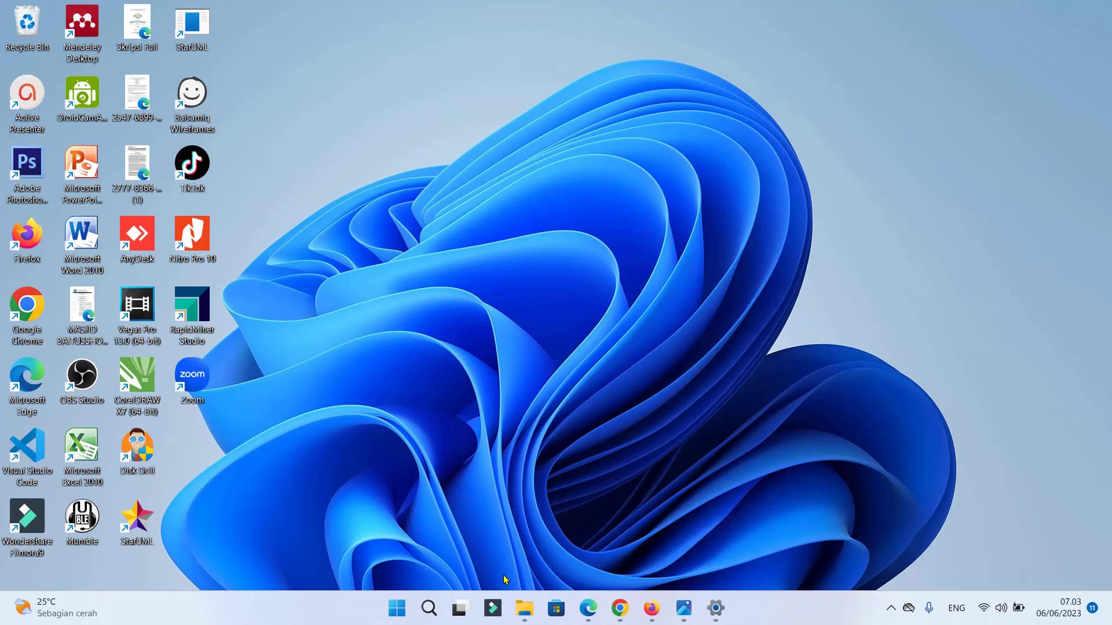
click(429, 607)
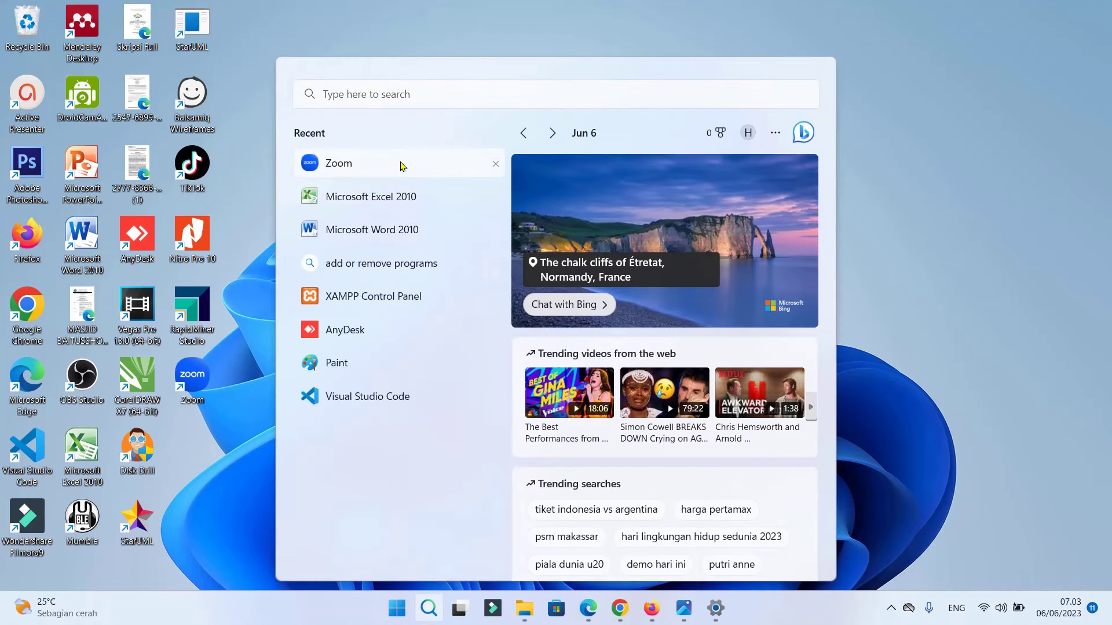
right_click(400, 165)
click(455, 237)
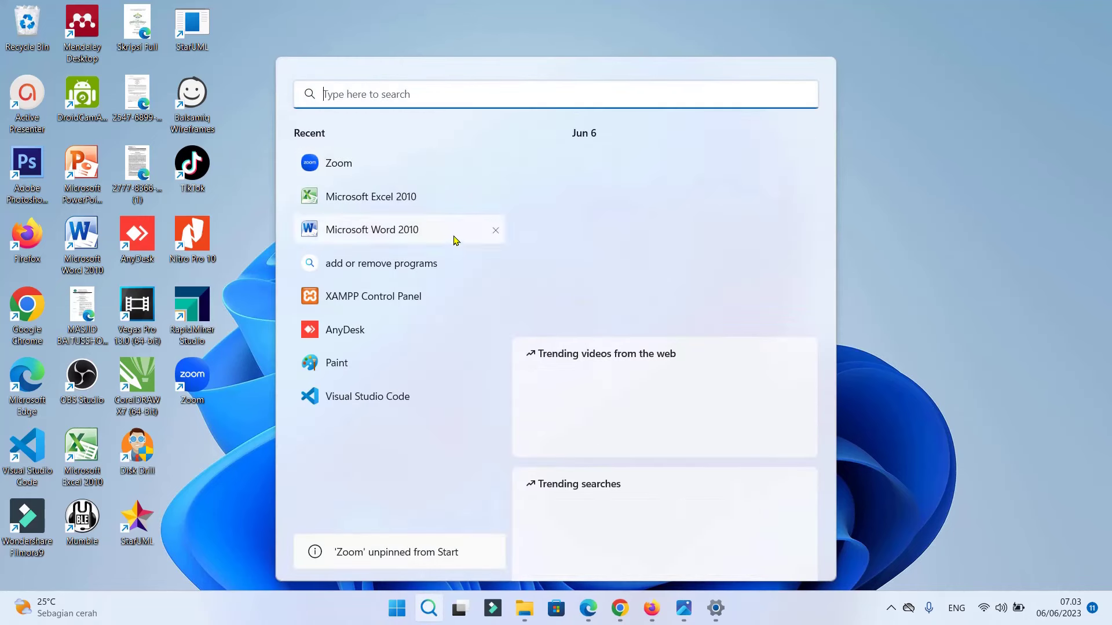
Step: Unpin Microsoft Excel 2010 from Start and return to the desktop
right_click(436, 218)
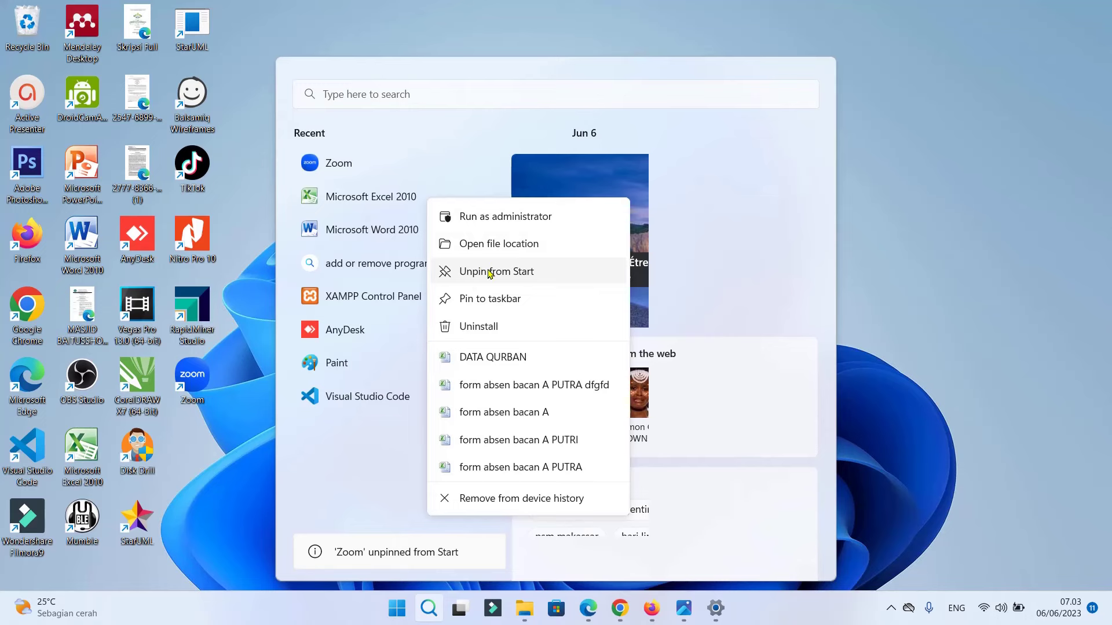
click(483, 271)
click(885, 184)
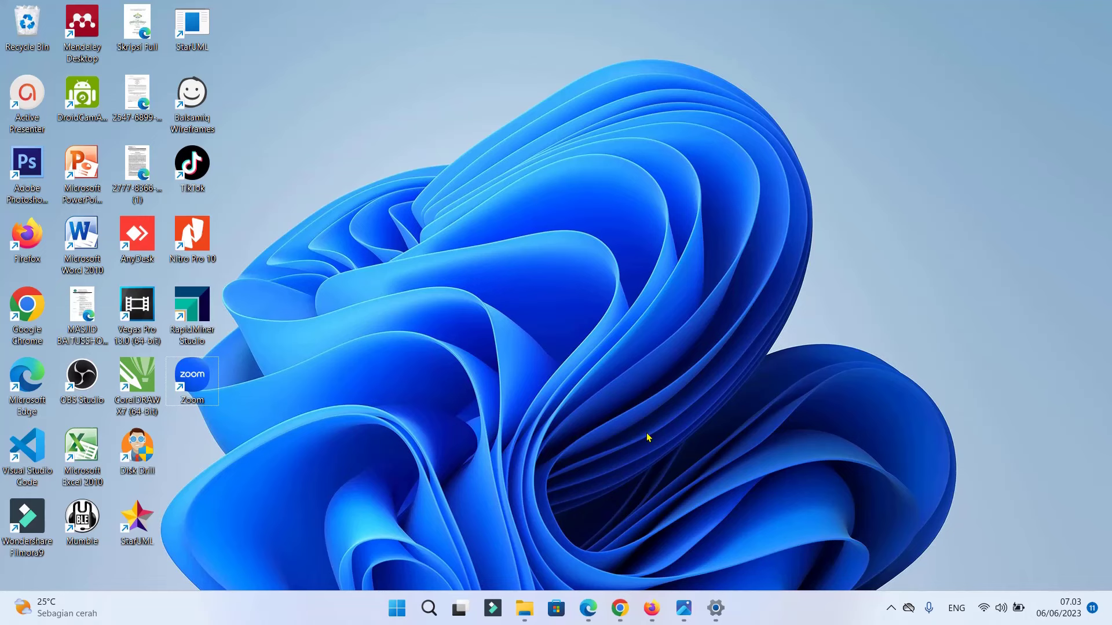
right_click(634, 266)
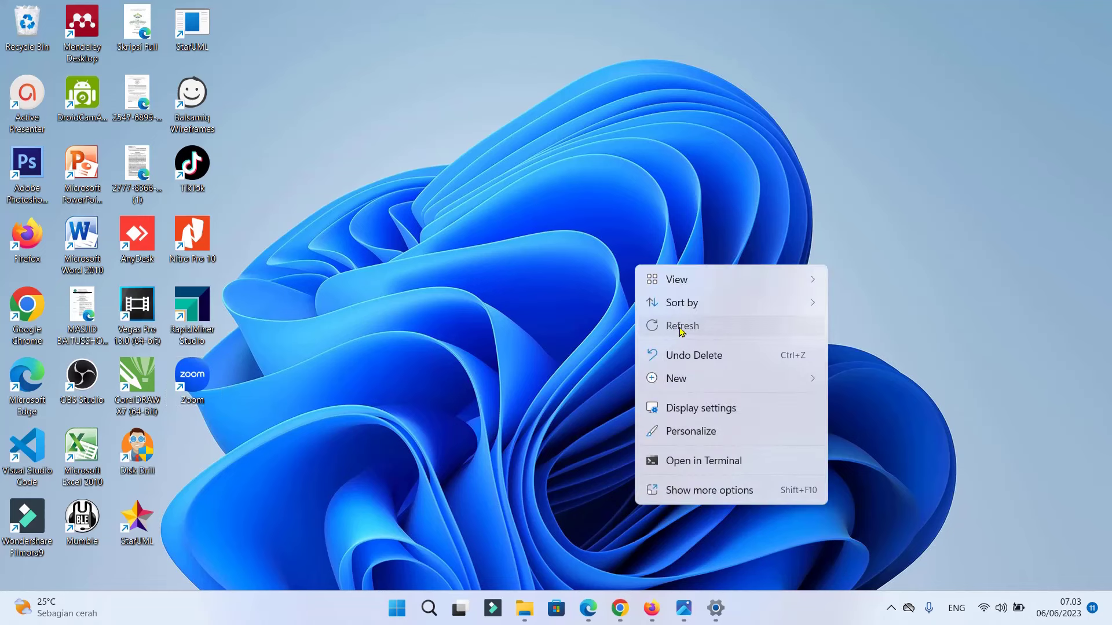
click(680, 329)
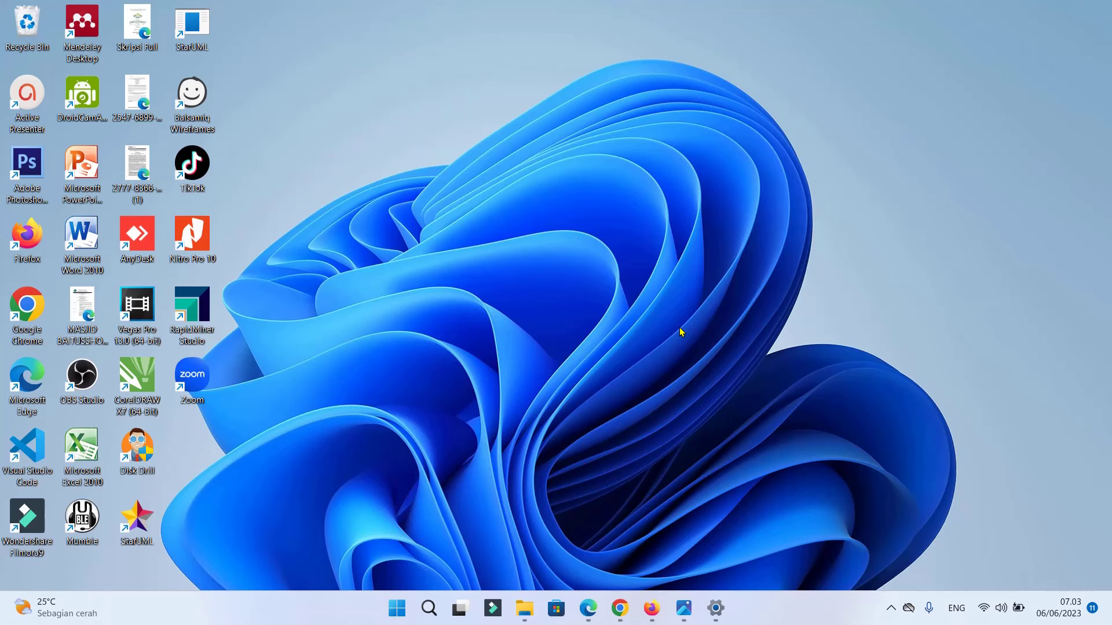
click(890, 608)
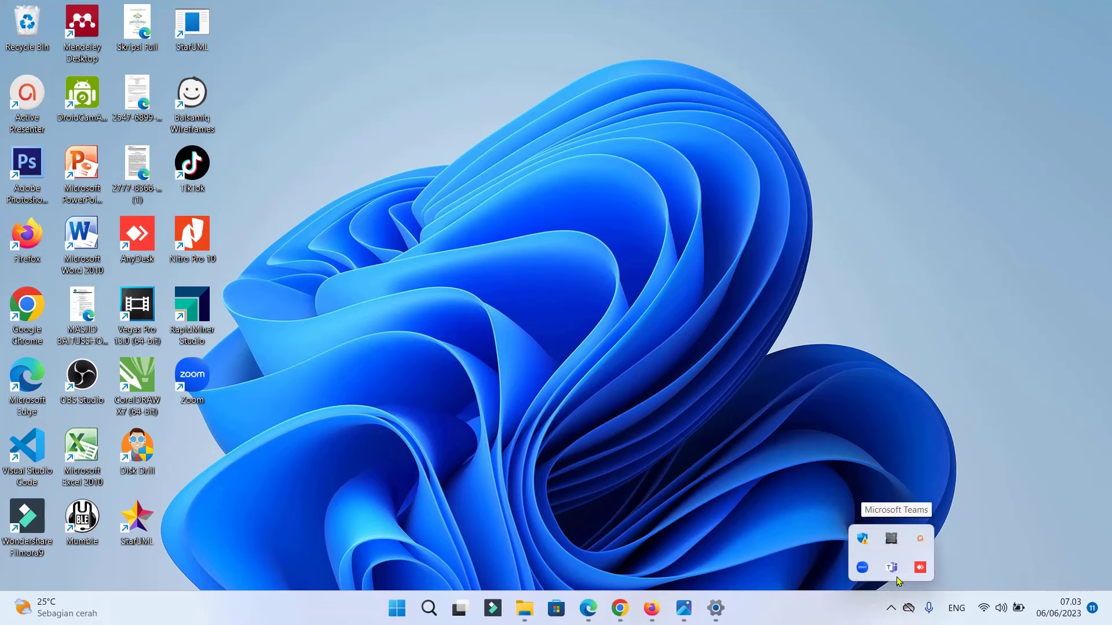
click(921, 532)
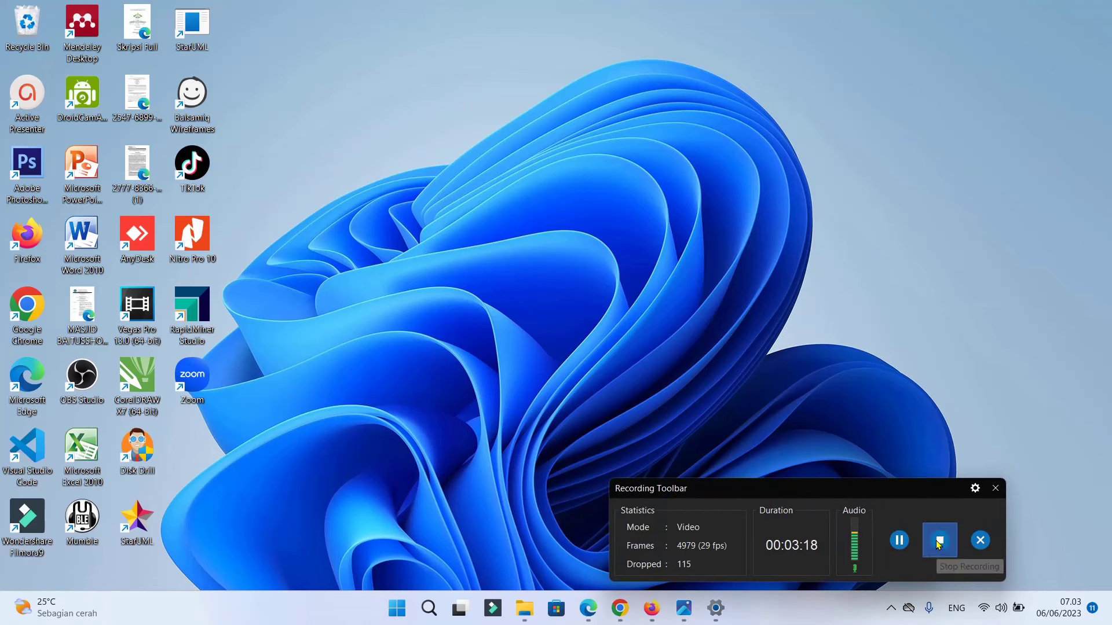